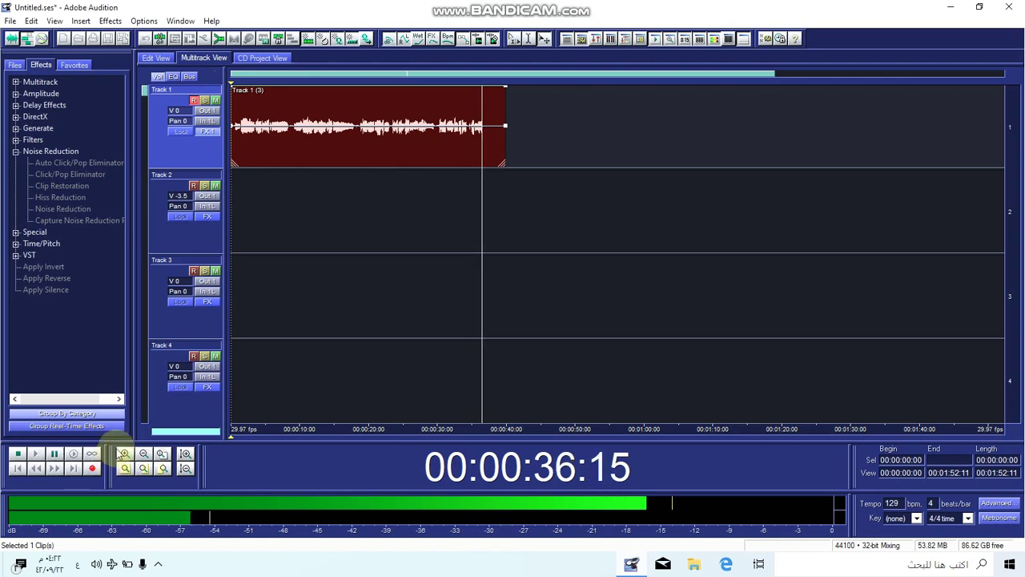
Stop recording the vocal take on Track 1 and play it back from the start
{"action": "left_click", "coordinate": [16, 455]}
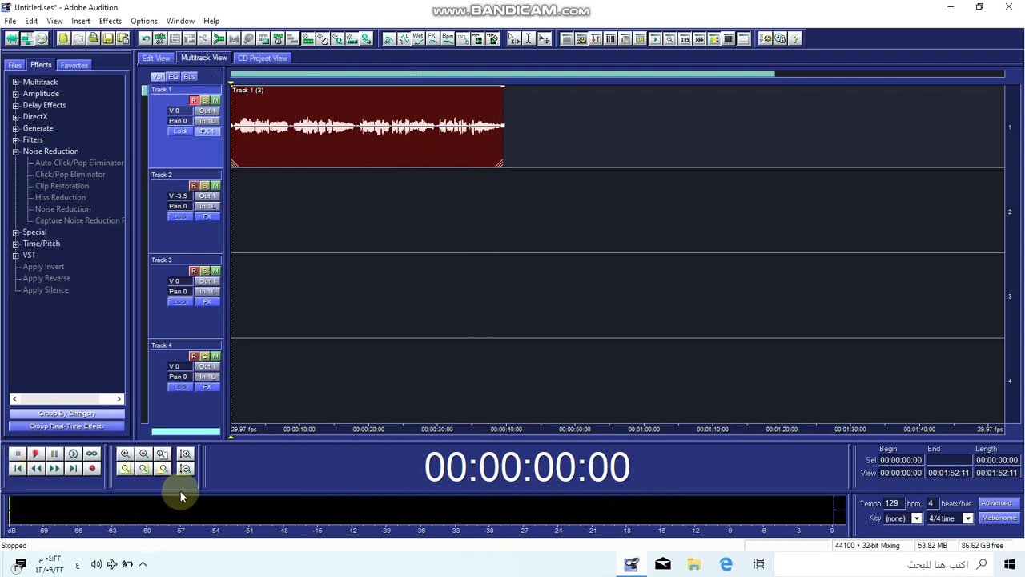
{"action": "left_click", "coordinate": [172, 175]}
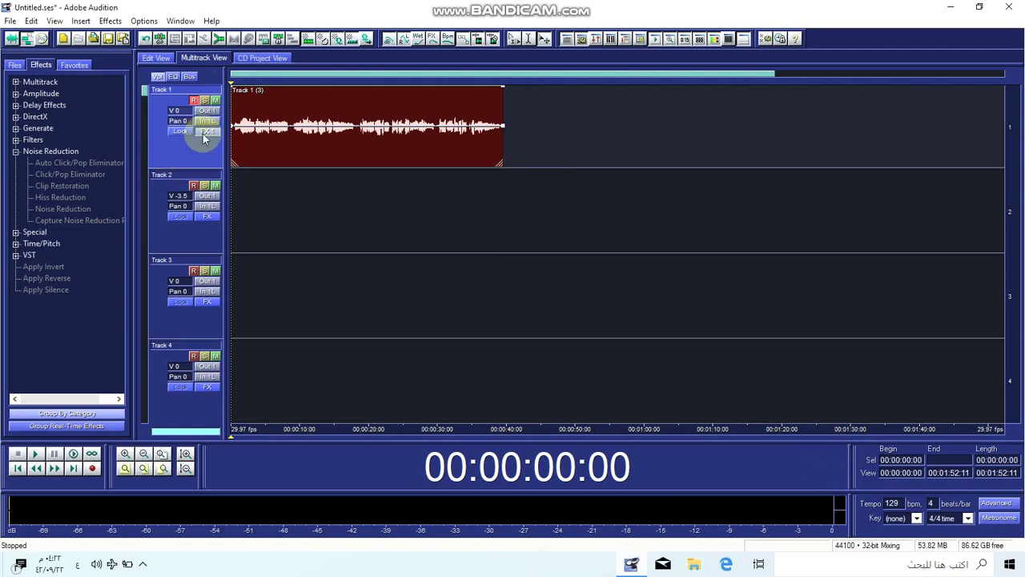
{"action": "key", "text": "space"}
{"action": "left_click", "coordinate": [861, 567]}
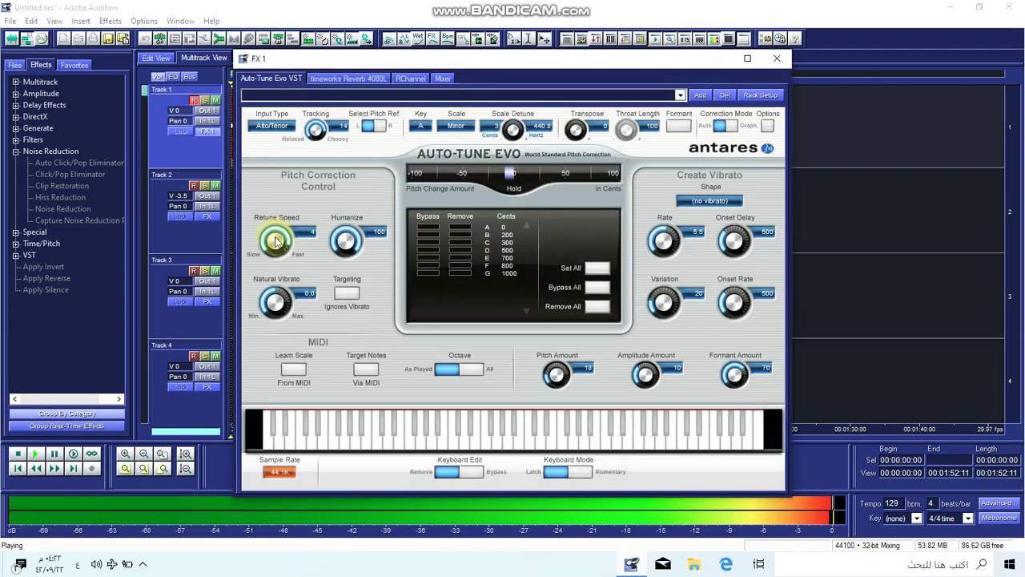
Set Humanize to 90 and Retune Speed to 7 in Track 1's Auto-Tune Evo effect, and close the effects window
{"action": "left_click", "coordinate": [337, 80]}
{"action": "left_click", "coordinate": [264, 79]}
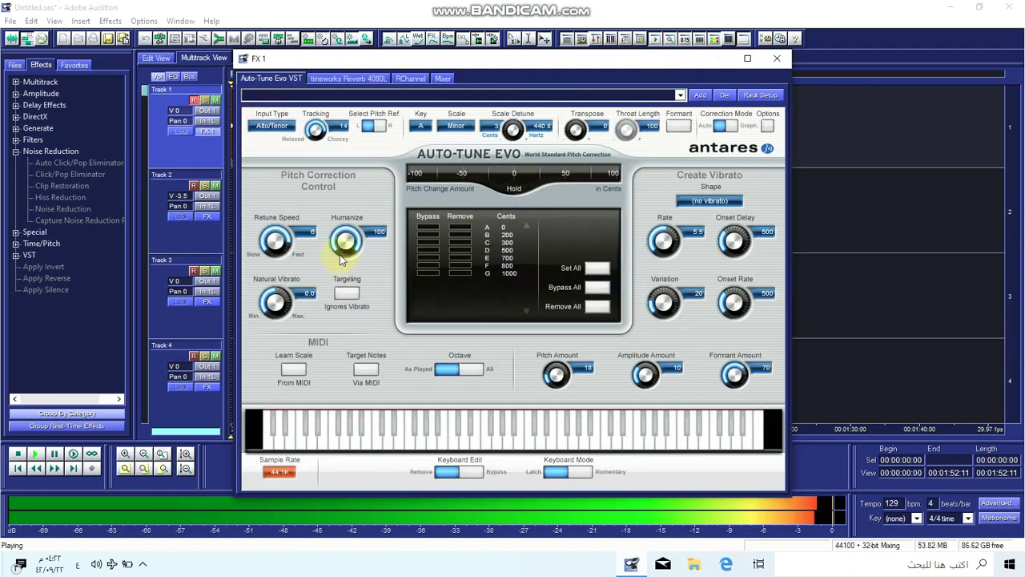
{"action": "left_click_drag", "start_coordinate": [344, 242], "coordinate": [344, 250]}
{"action": "left_click_drag", "start_coordinate": [266, 241], "coordinate": [269, 240]}
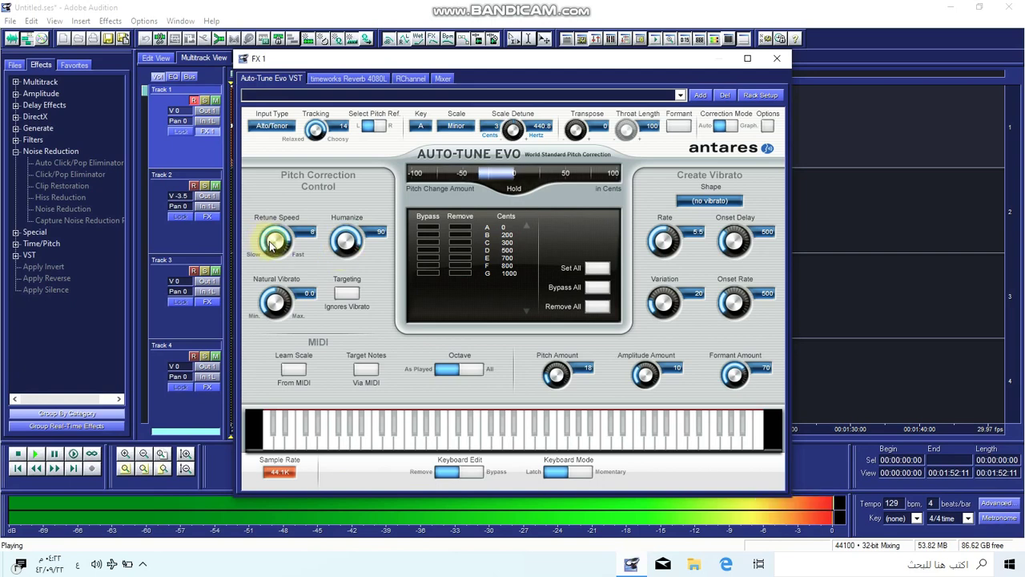
{"action": "left_click", "coordinate": [372, 78]}
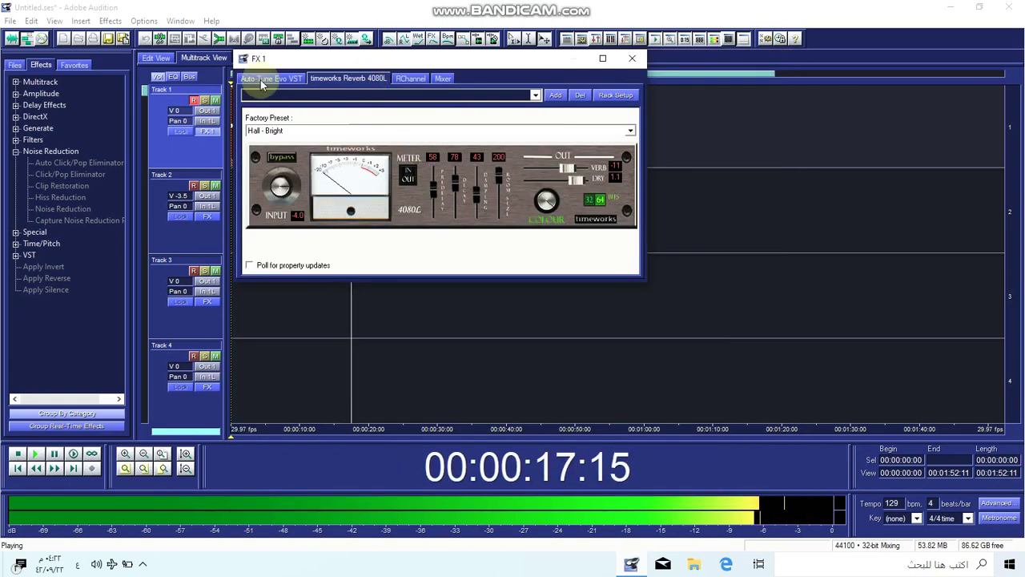
{"action": "left_click", "coordinate": [272, 240]}
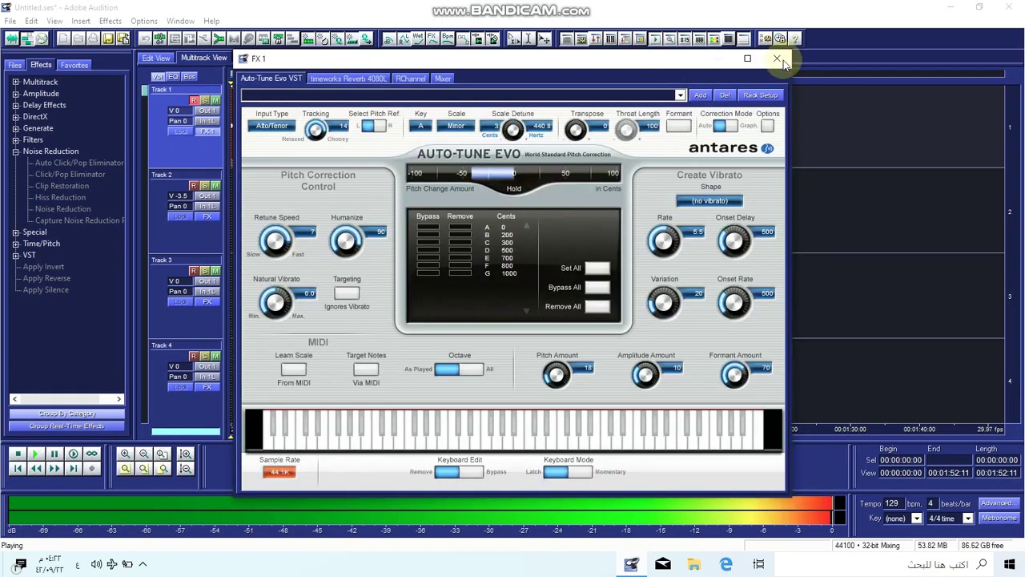
{"action": "left_click", "coordinate": [788, 66]}
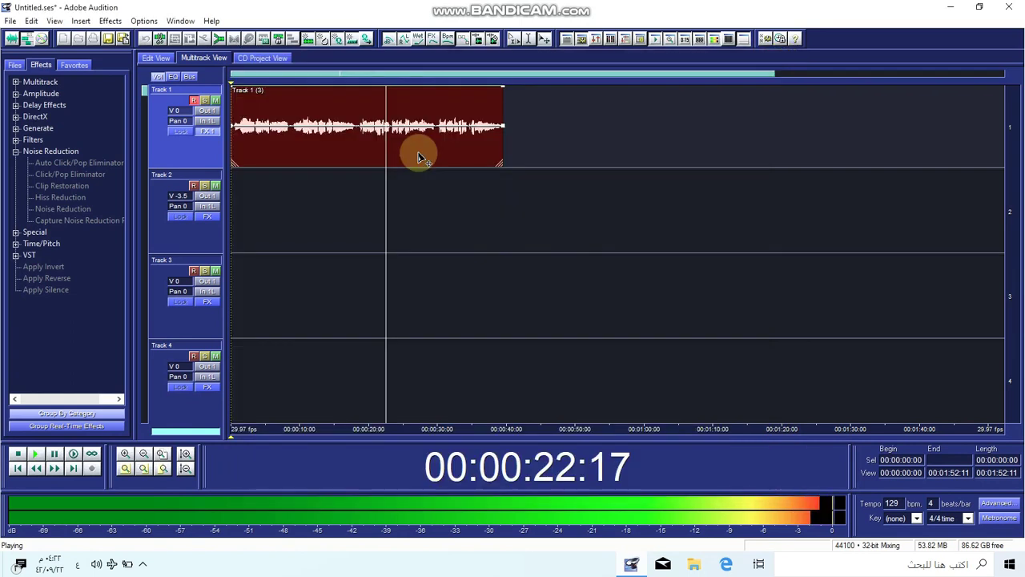
{"action": "left_click", "coordinate": [369, 152]}
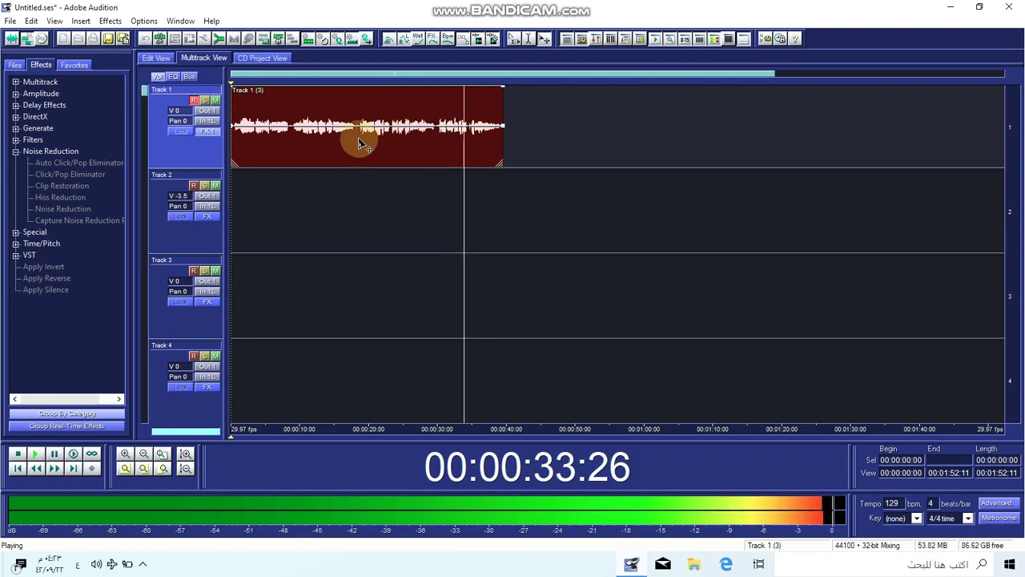
Move the playback start point to 00:00:00:19 and replay the Track 1 clip from there
{"action": "left_click_drag", "start_coordinate": [231, 81], "coordinate": [235, 84]}
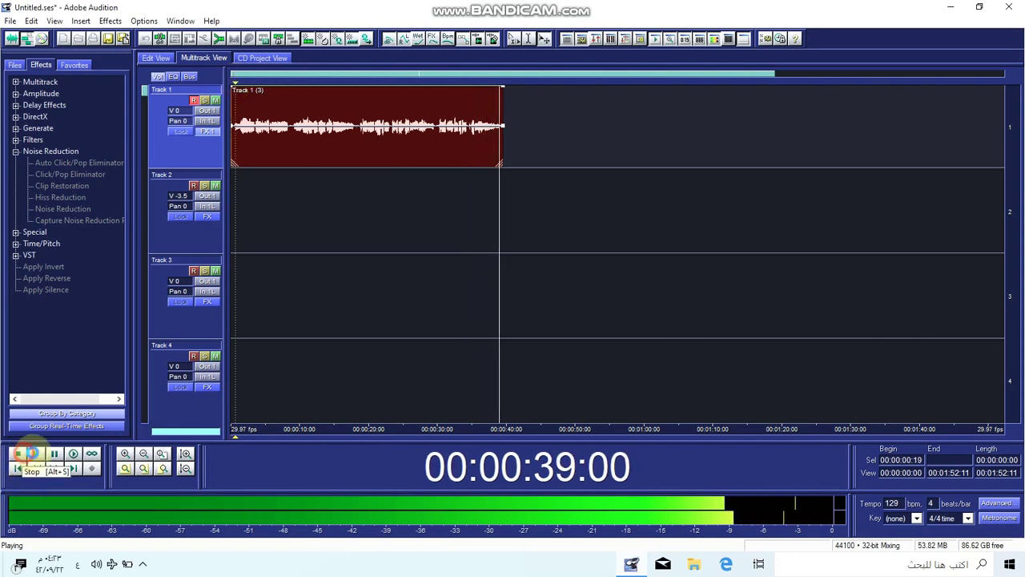
{"action": "left_click", "coordinate": [18, 453]}
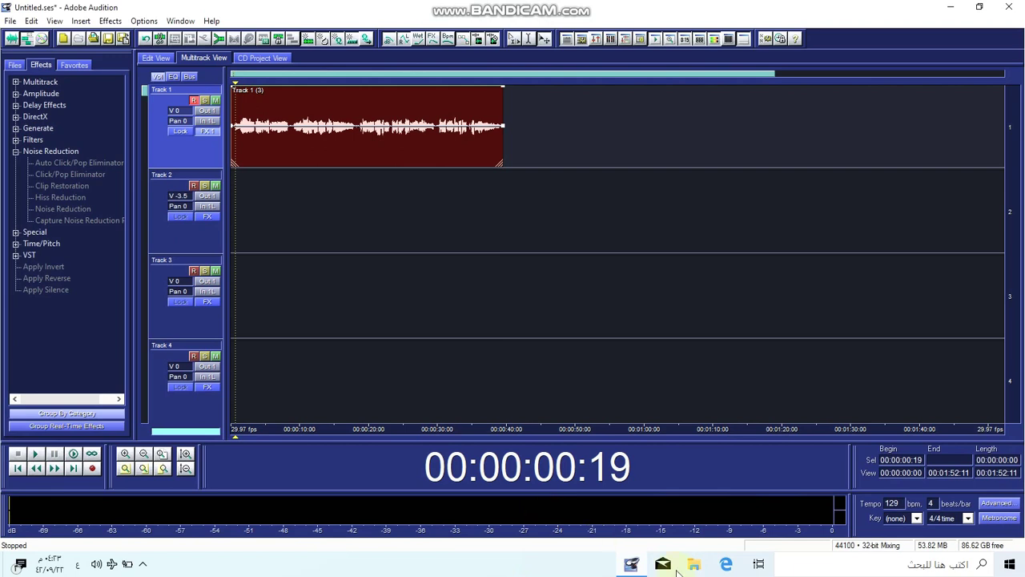
{"action": "key", "text": "space"}
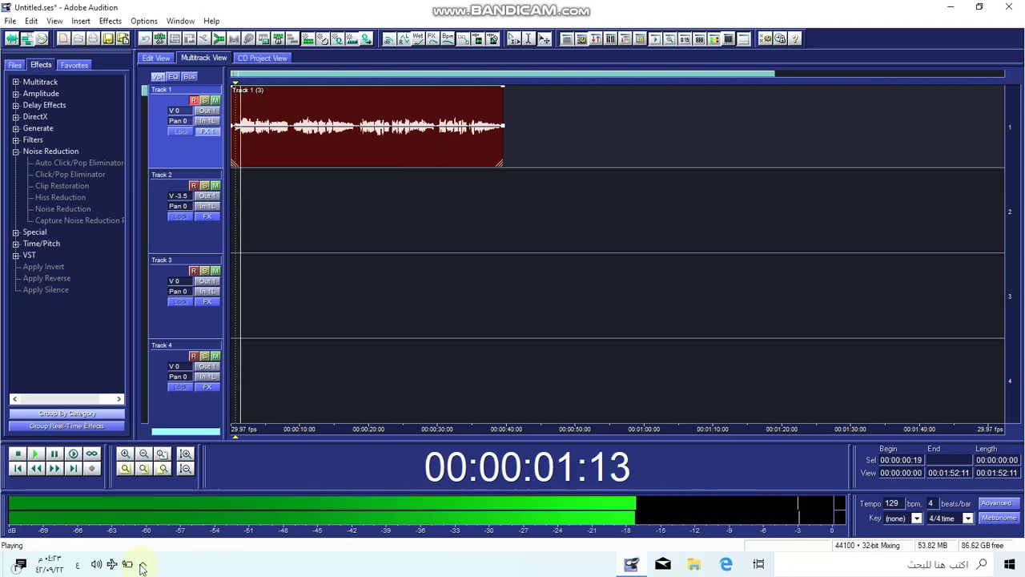
{"action": "left_click", "coordinate": [142, 565]}
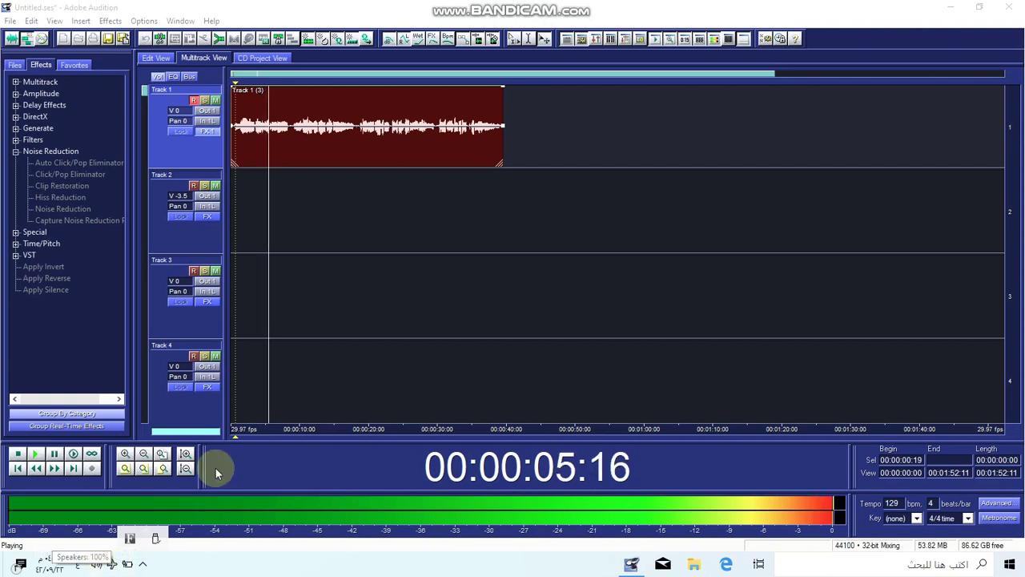
{"action": "left_click", "coordinate": [960, 7]}
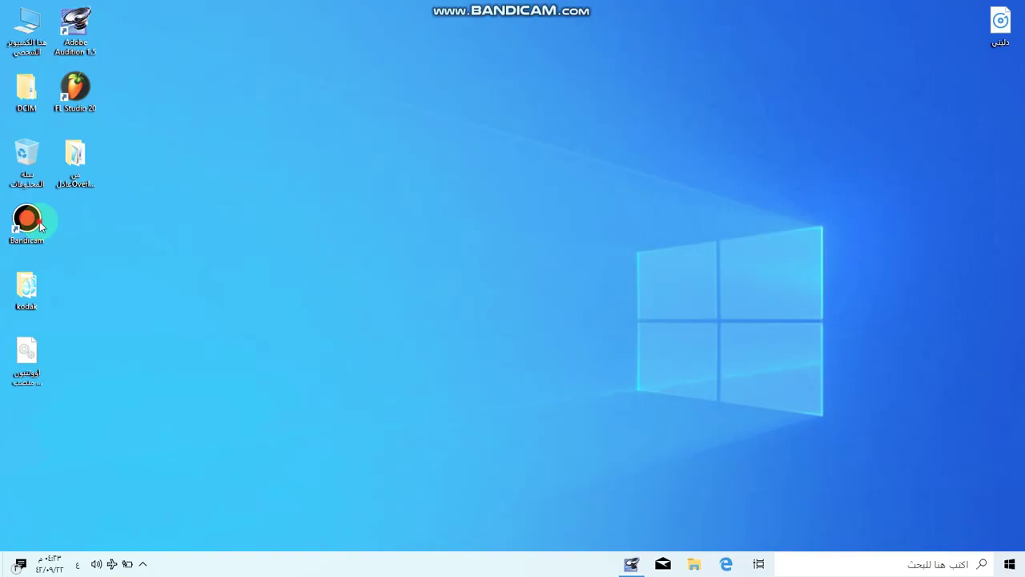
{"action": "left_click", "coordinate": [625, 561]}
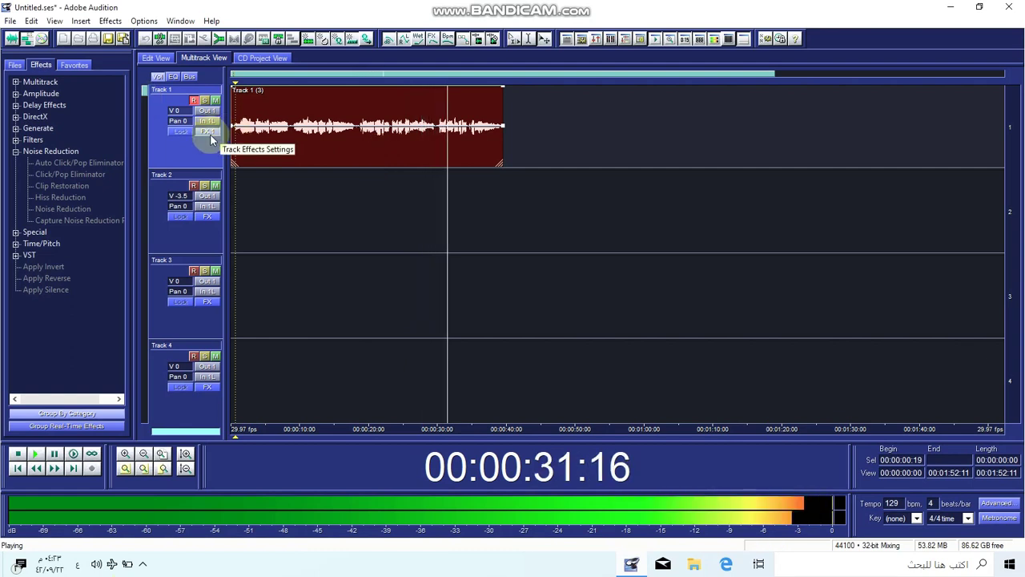
{"action": "left_click", "coordinate": [142, 564]}
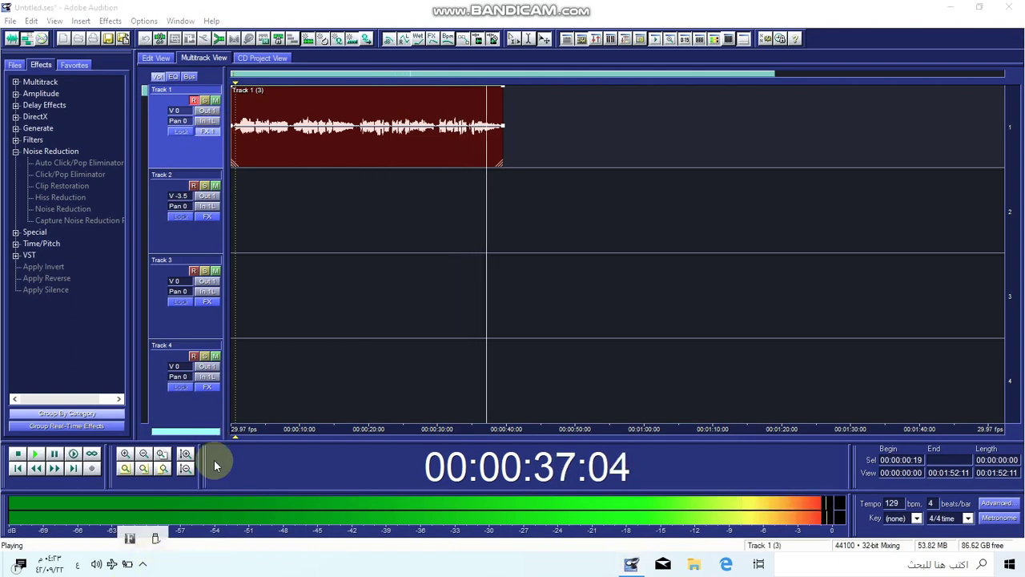
{"action": "left_click", "coordinate": [111, 492]}
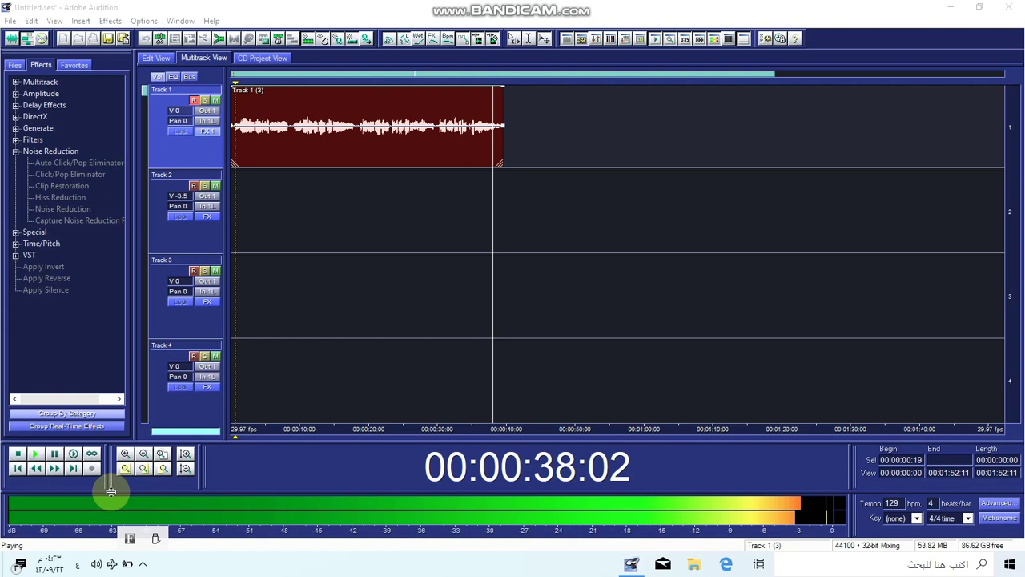
Stop playback, lock the Track 1 clip in time, and play it again from the start point
{"action": "left_click", "coordinate": [17, 453]}
{"action": "left_click", "coordinate": [294, 131]}
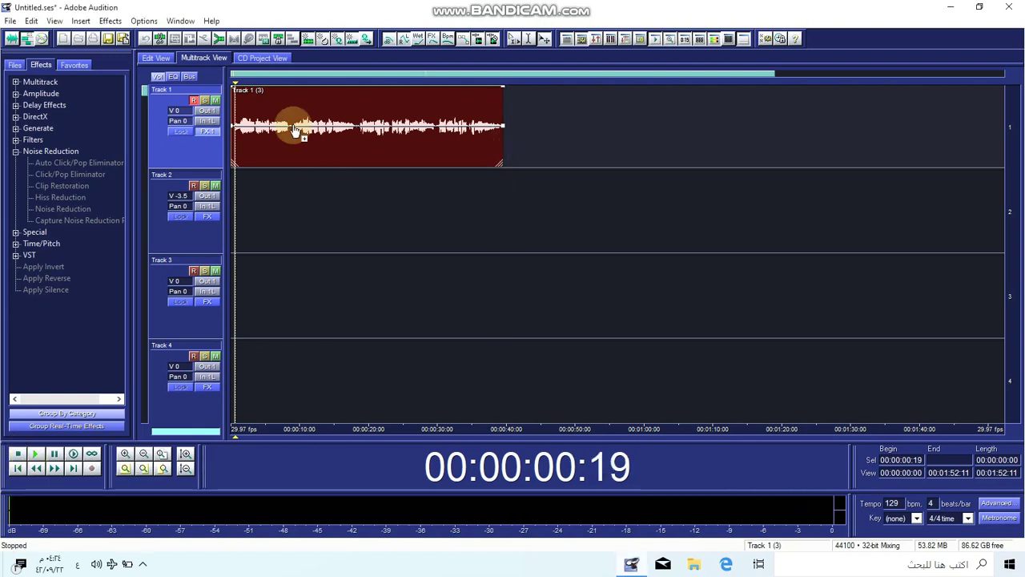
{"action": "key", "text": "space"}
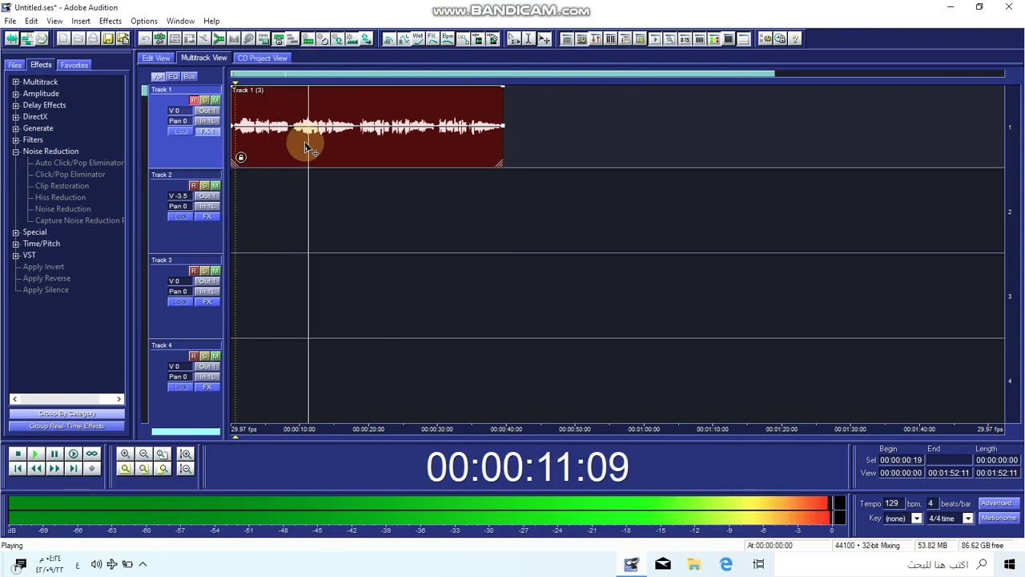
Bring up the Bandicam recorder window from the desktop and switch back to Adobe Audition
{"action": "left_click", "coordinate": [144, 565]}
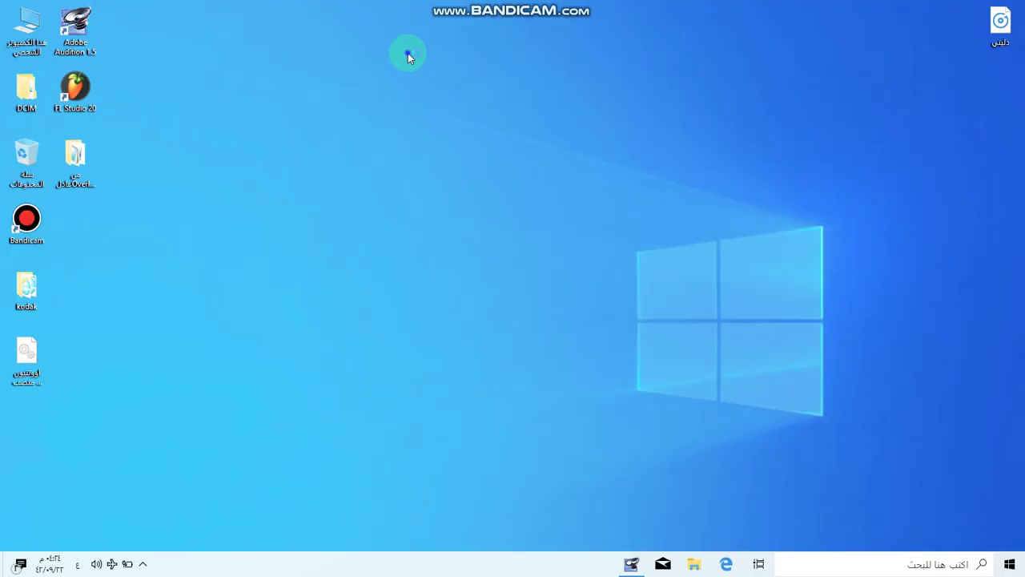
{"action": "left_click", "coordinate": [381, 84]}
{"action": "right_click", "coordinate": [407, 53]}
{"action": "left_click", "coordinate": [380, 85]}
{"action": "key", "text": "F12"}
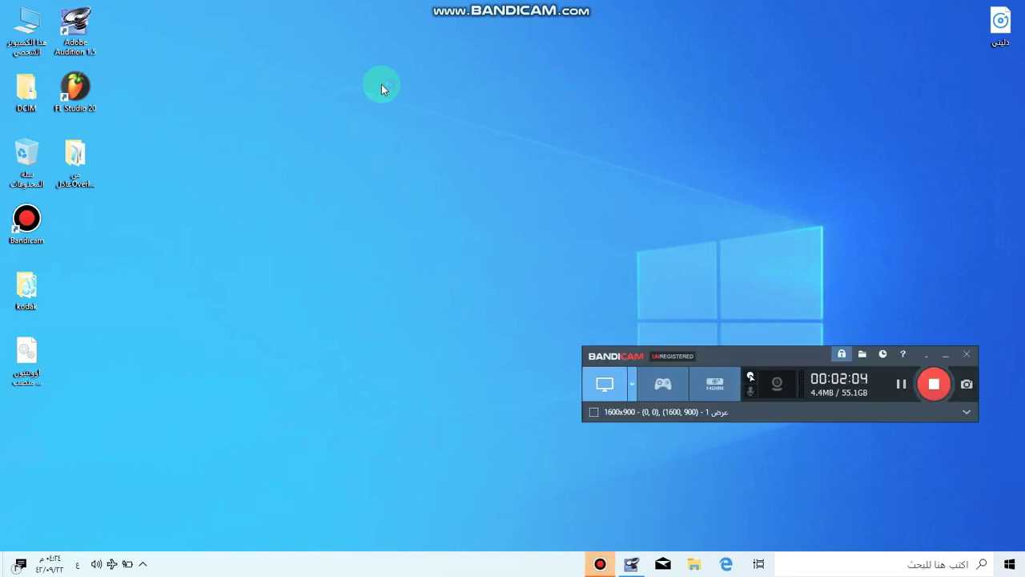
{"action": "left_click", "coordinate": [631, 565]}
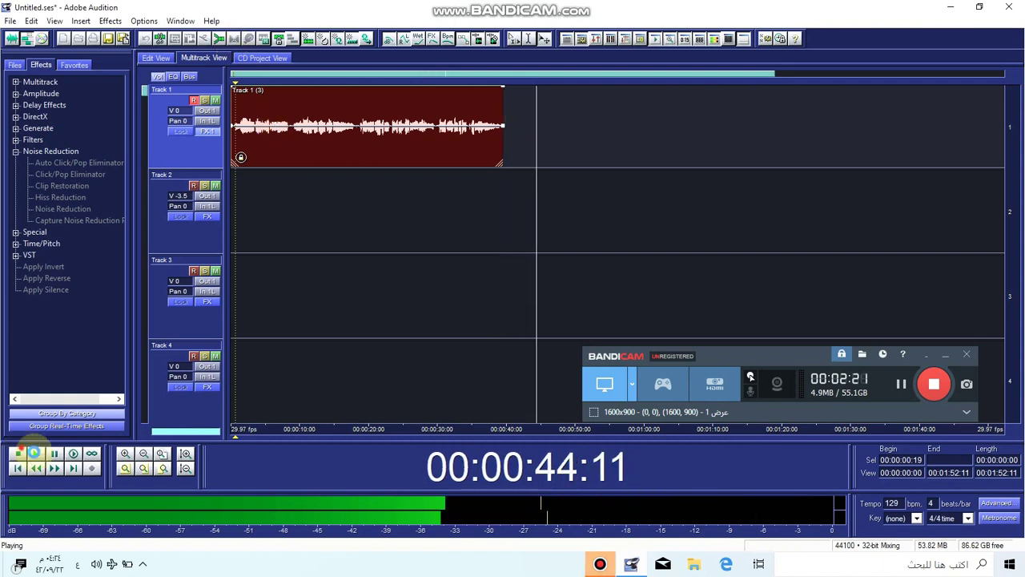
Stop playback, select the entire session range across all tracks, and play the selection in a loop
{"action": "left_click", "coordinate": [17, 452]}
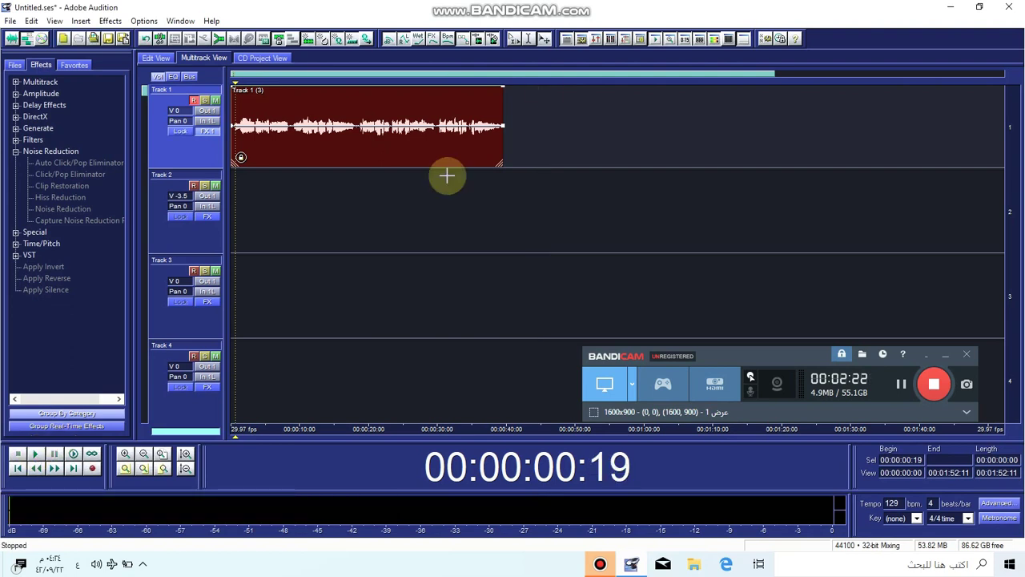
{"action": "left_click", "coordinate": [514, 39]}
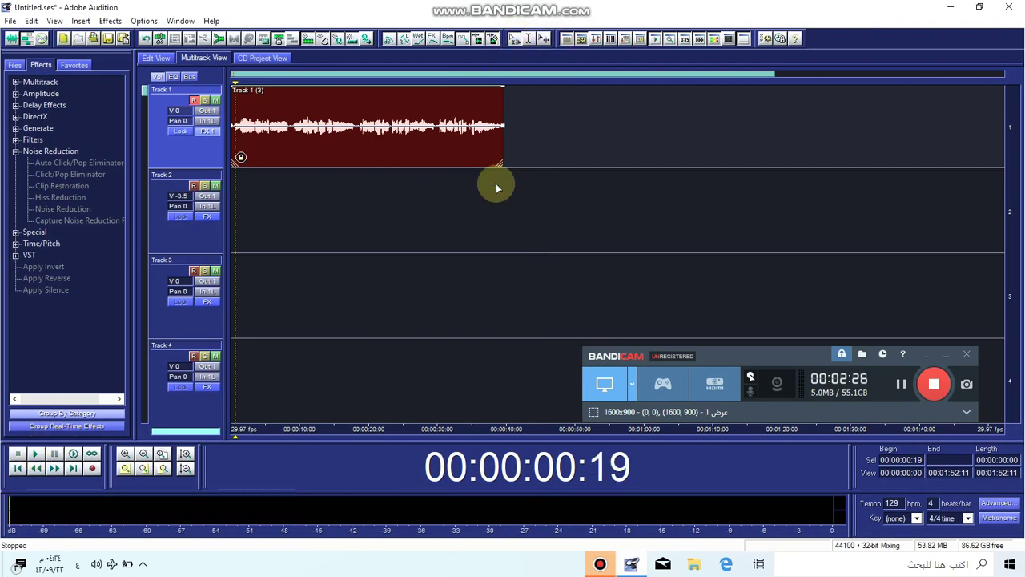
{"action": "key", "text": "ctrl+a"}
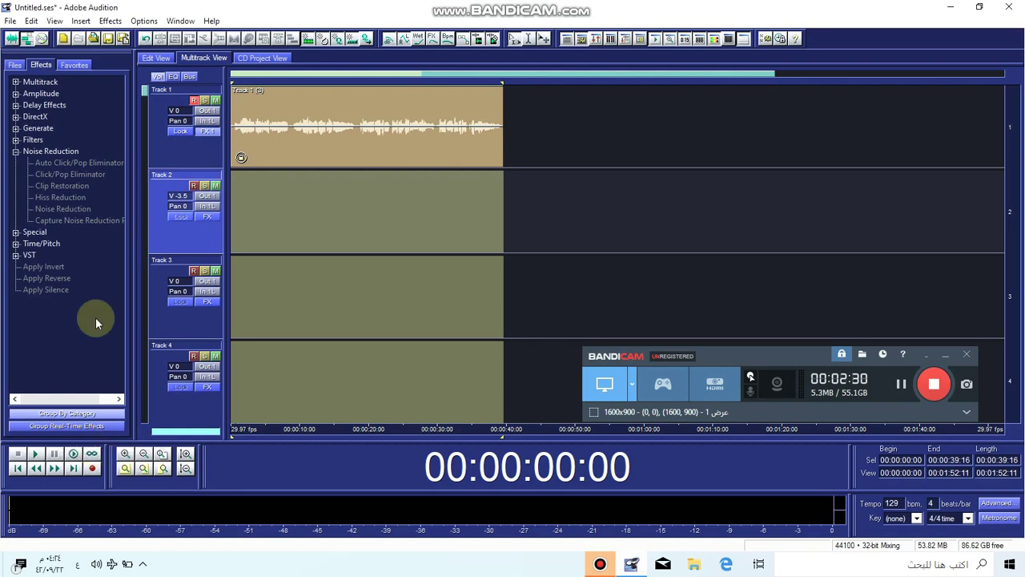
{"action": "key", "text": "space"}
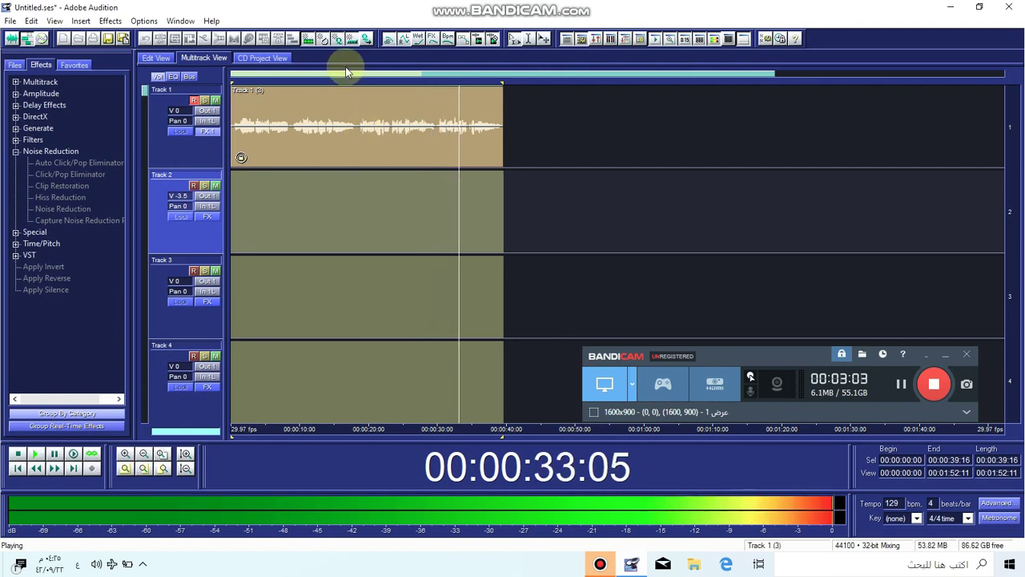
Delete the vocal clip from Track 1 and stop playback
{"action": "left_click", "coordinate": [431, 126]}
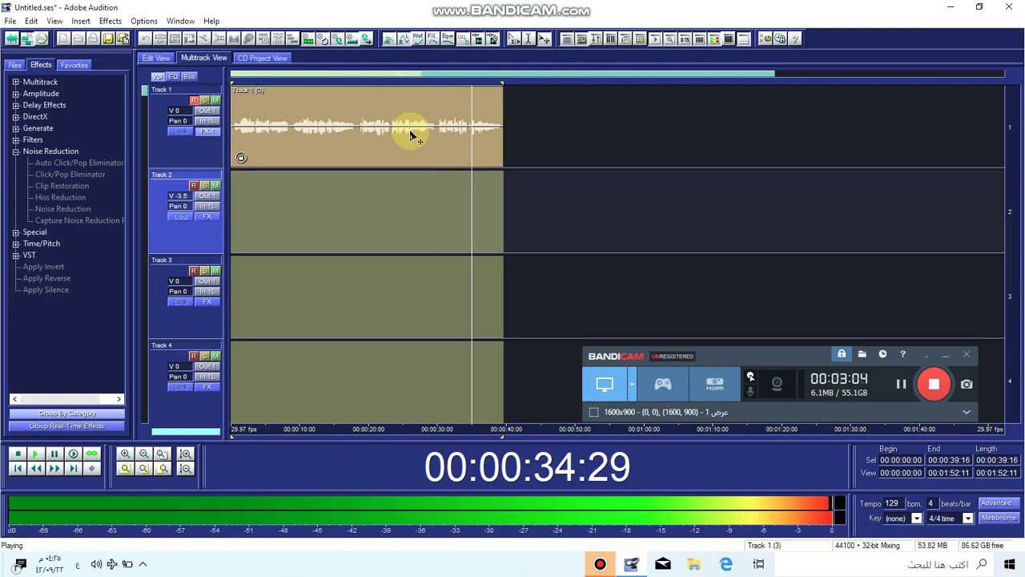
{"action": "left_click", "coordinate": [402, 133]}
{"action": "right_click", "coordinate": [402, 137]}
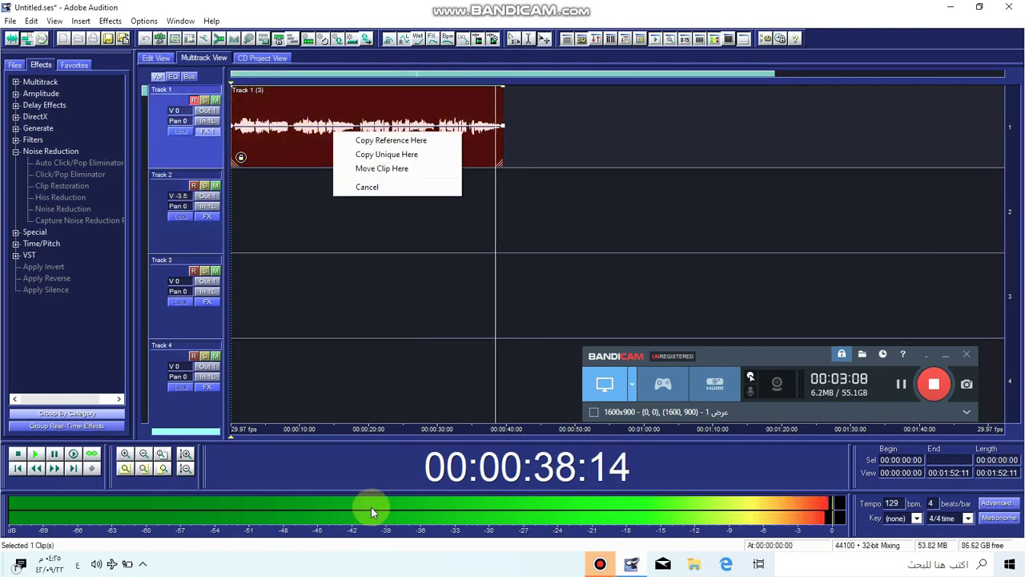
{"action": "left_click", "coordinate": [375, 463]}
{"action": "key", "text": "Delete"}
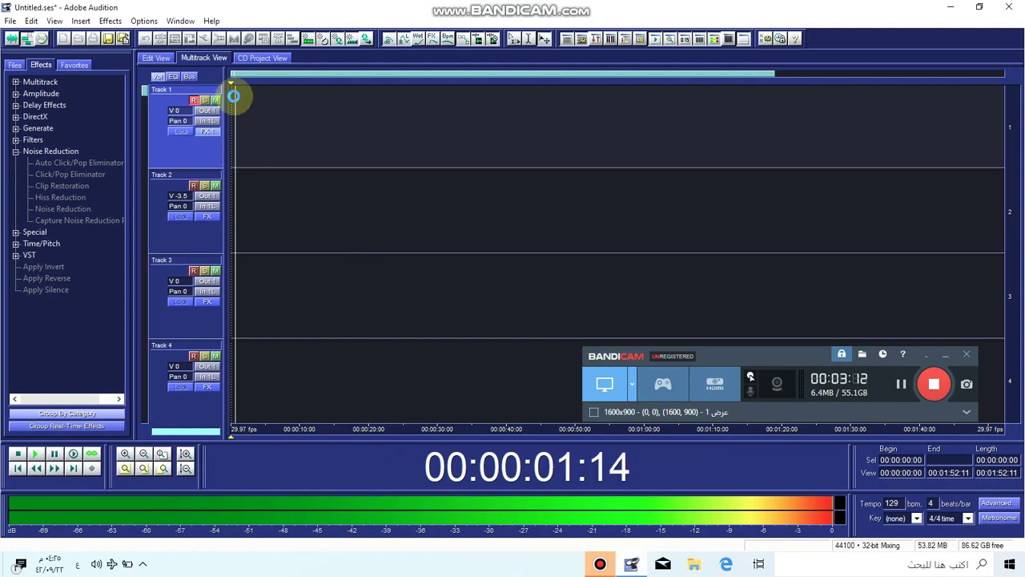
{"action": "key", "text": "space"}
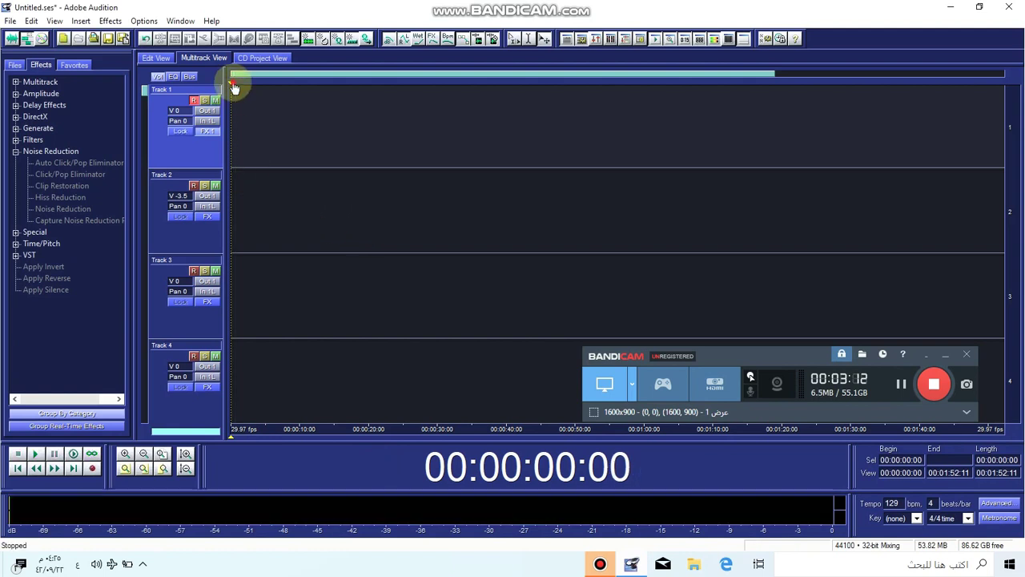
Record a new vocal take of about 48 seconds on Track 1, and disarm the track for recording
{"action": "left_click", "coordinate": [90, 469]}
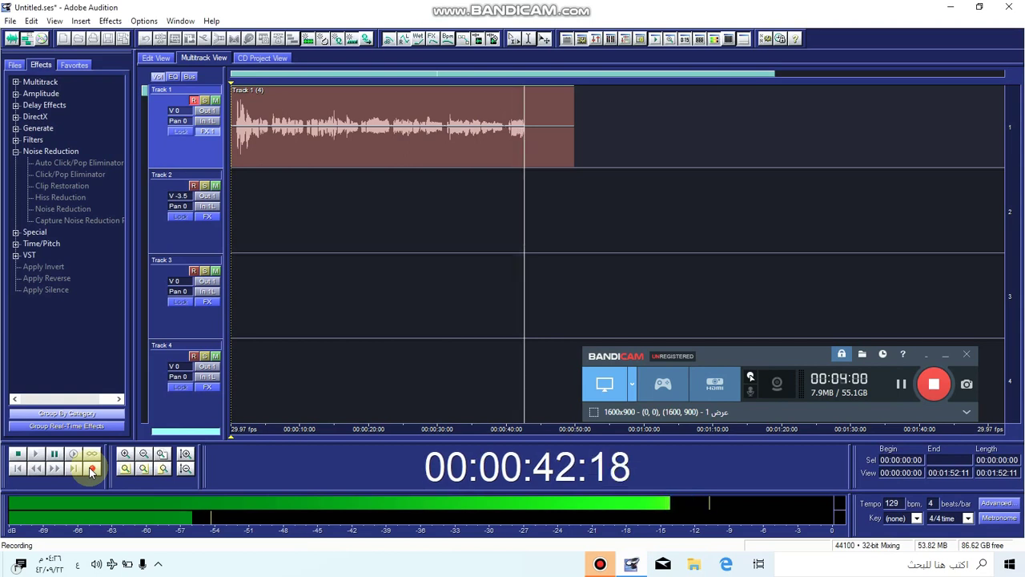
{"action": "left_click", "coordinate": [19, 454]}
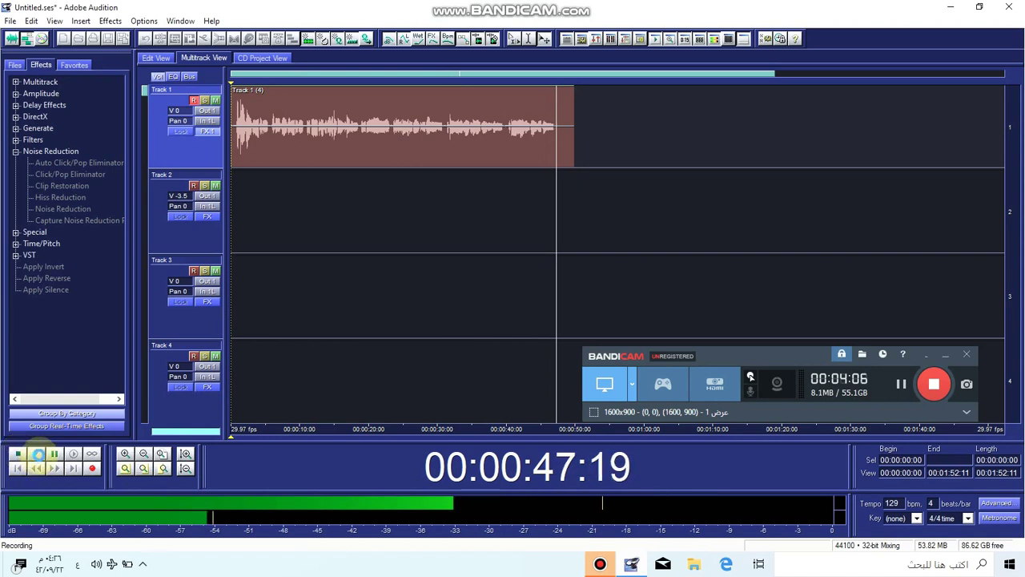
{"action": "left_click", "coordinate": [193, 100]}
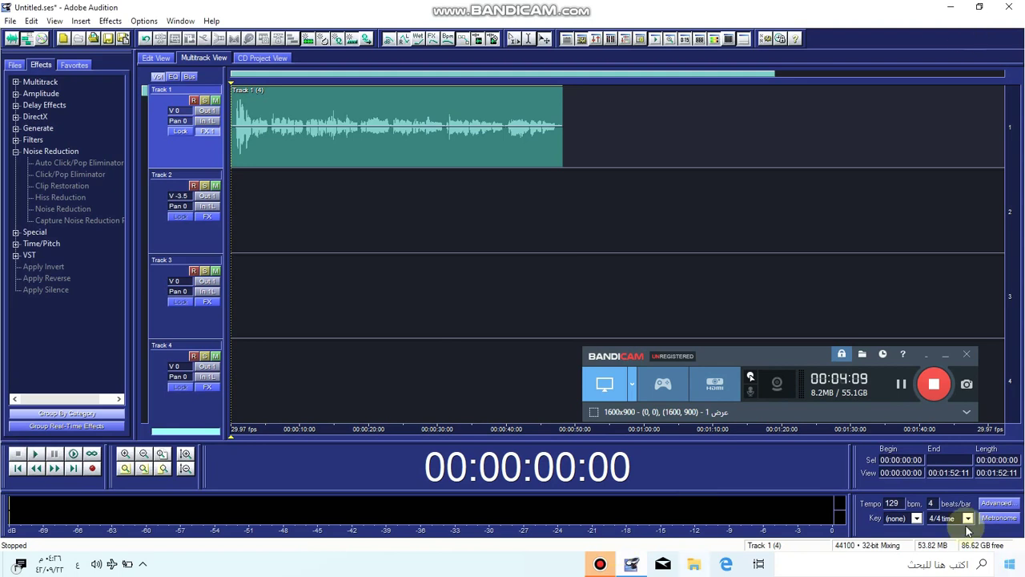
Play the new Track 1 take and examine its Auto-Tune Evo effect settings during playback
{"action": "key", "text": "space"}
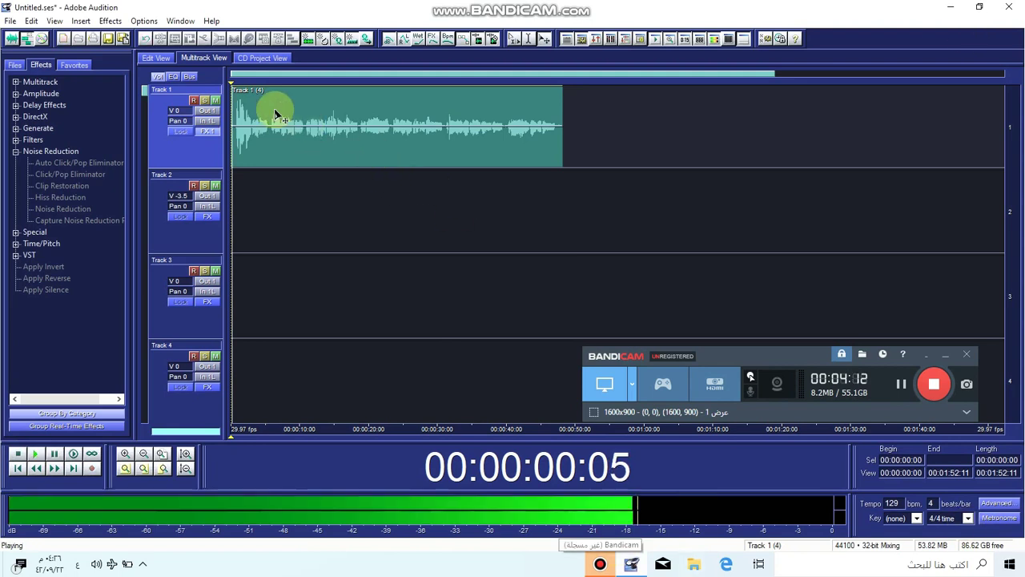
{"action": "left_click", "coordinate": [213, 133]}
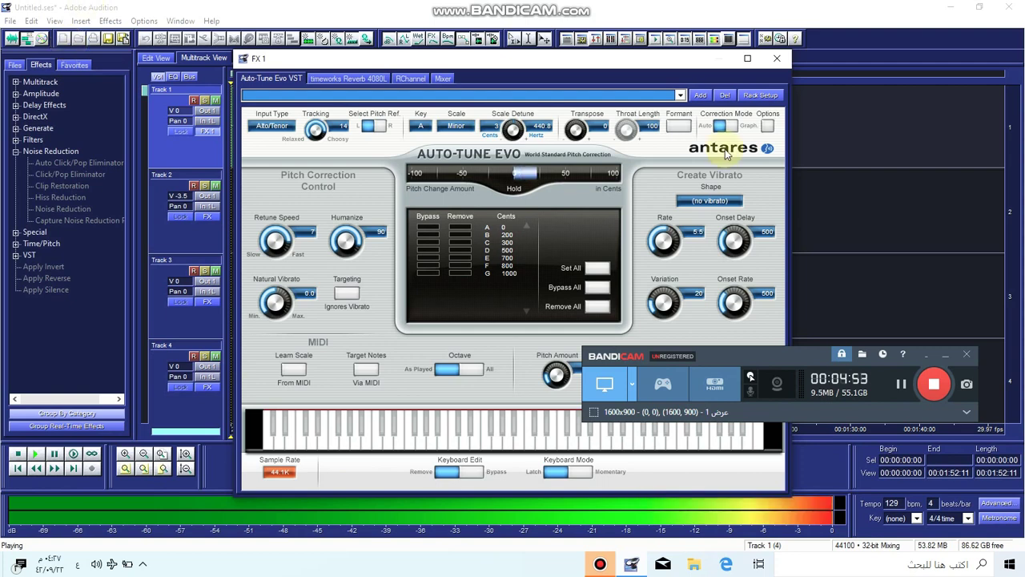
{"action": "left_click", "coordinate": [658, 191]}
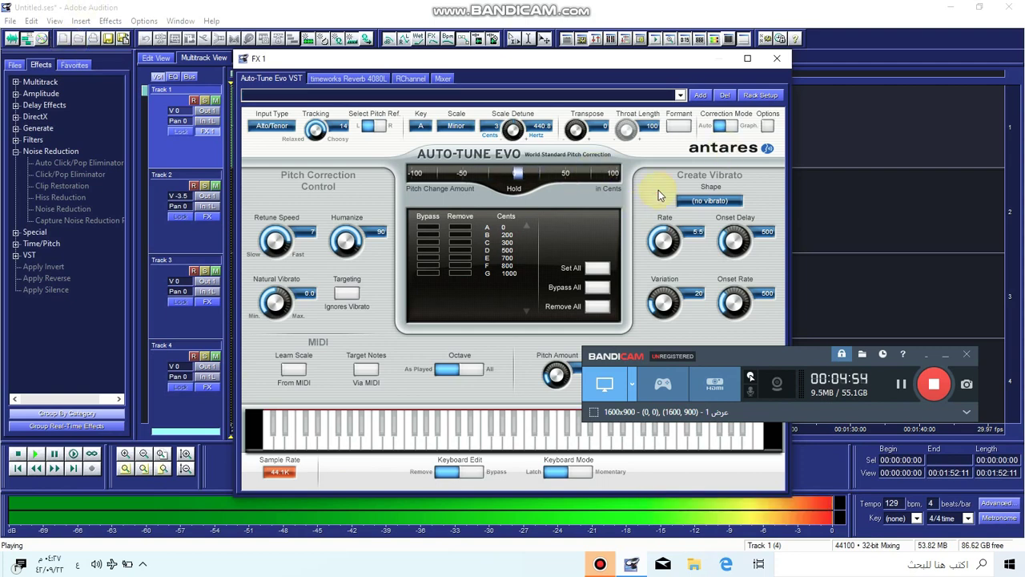